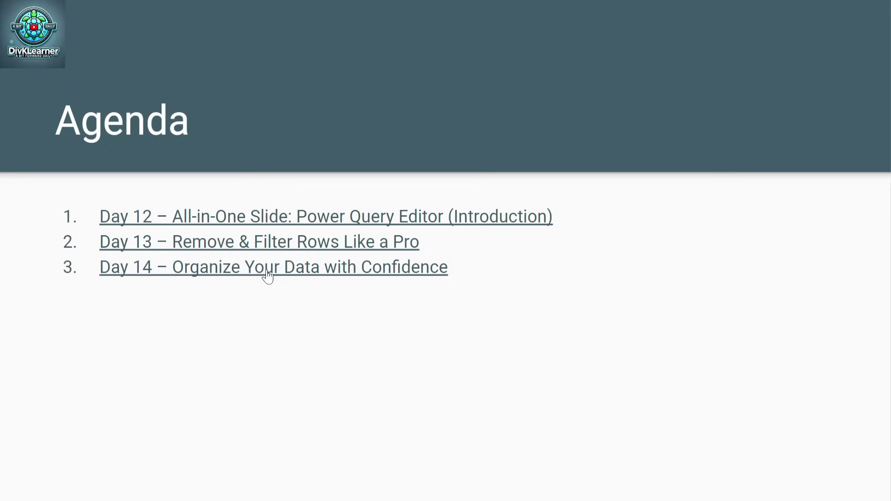
- Jump from the Agenda slide to the Day 14 'Organize Your Data with Confidence' slide
left_click(267, 276)
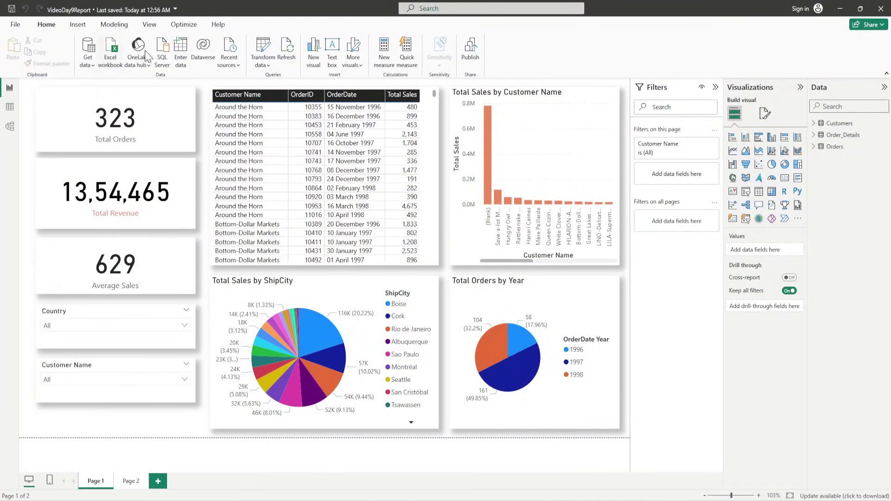
- Launch the Power Query Editor from Transform data, landing on the Customers query
left_click(262, 52)
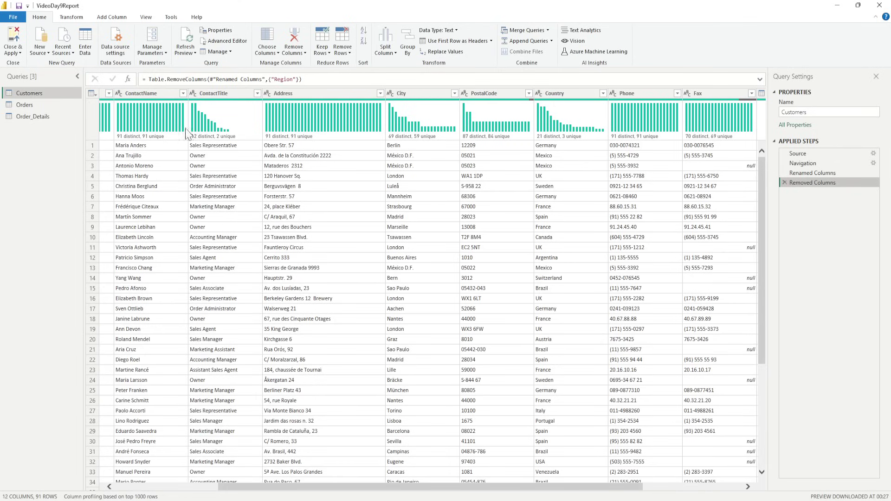
- Sort Customers by ContactName A to Z, then re-sort it Z to A
left_click(182, 93)
left_click(183, 94)
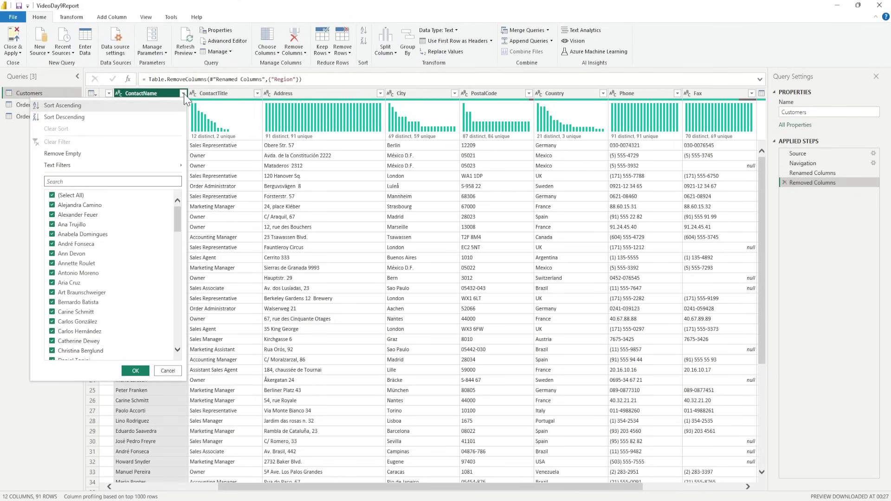
left_click(99, 106)
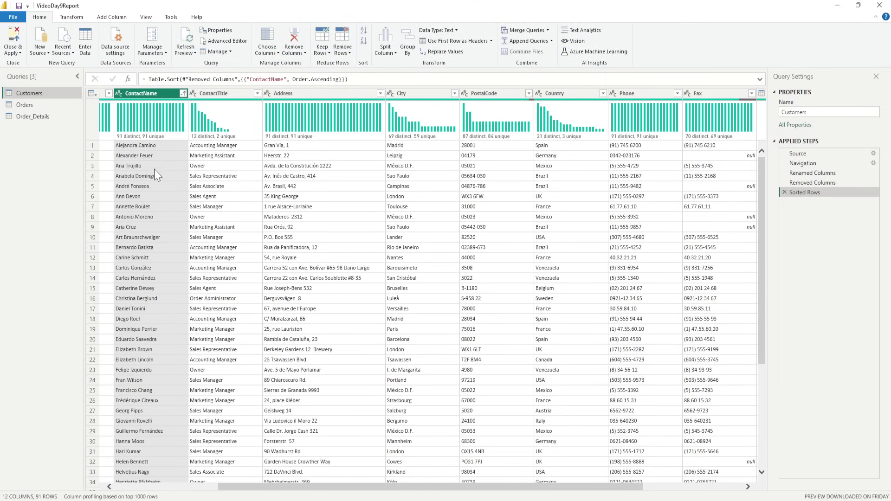
left_click(184, 94)
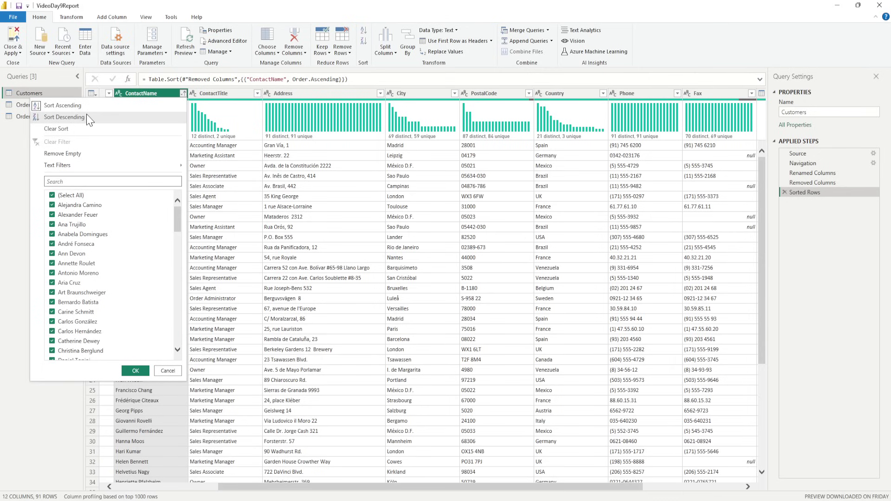
left_click(40, 129)
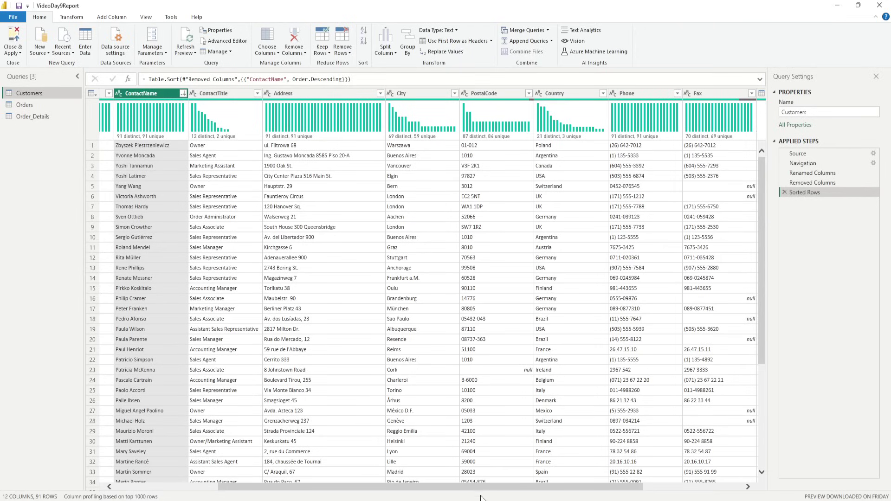
left_click_drag(486, 488, 647, 487)
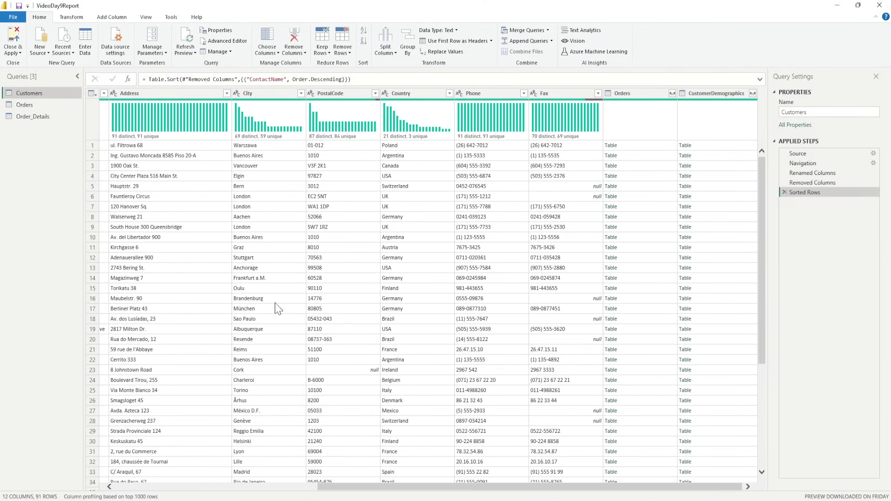
- In the Order_Details query, sort TotalAmount descending so 15810 appears first
left_click(21, 104)
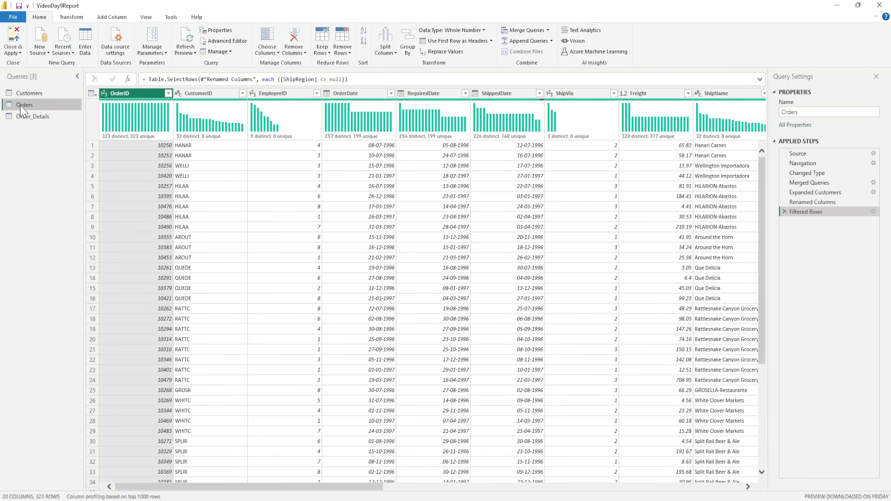
left_click_drag(333, 488, 696, 487)
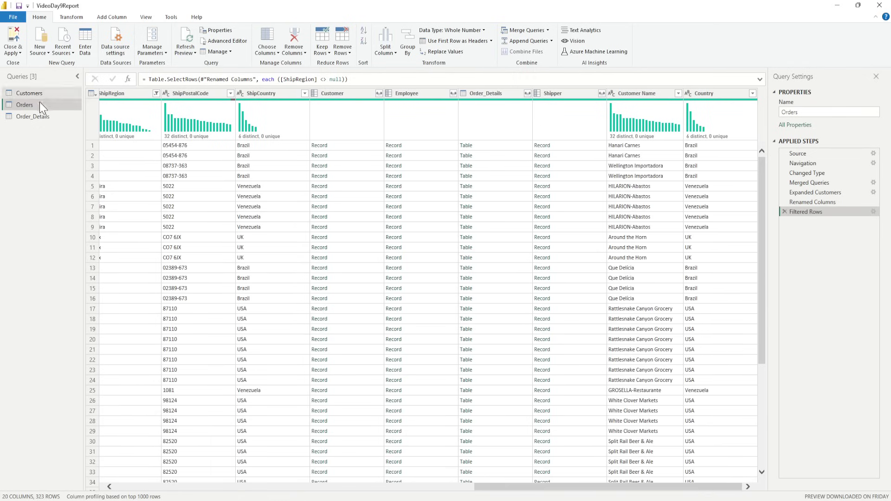
left_click(33, 117)
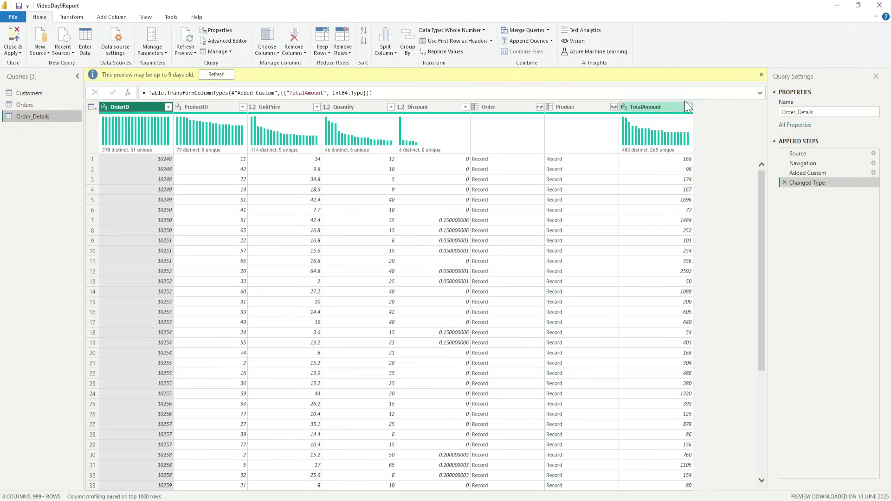
left_click(689, 107)
left_click(689, 107)
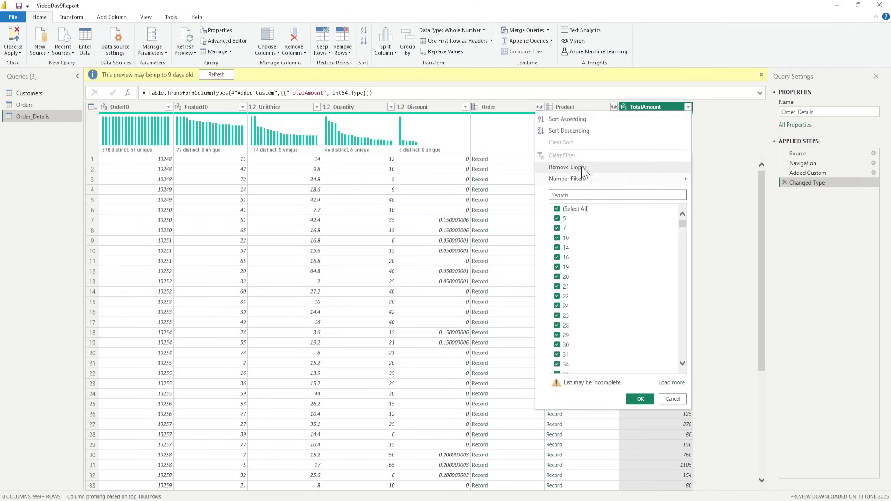
left_click(577, 134)
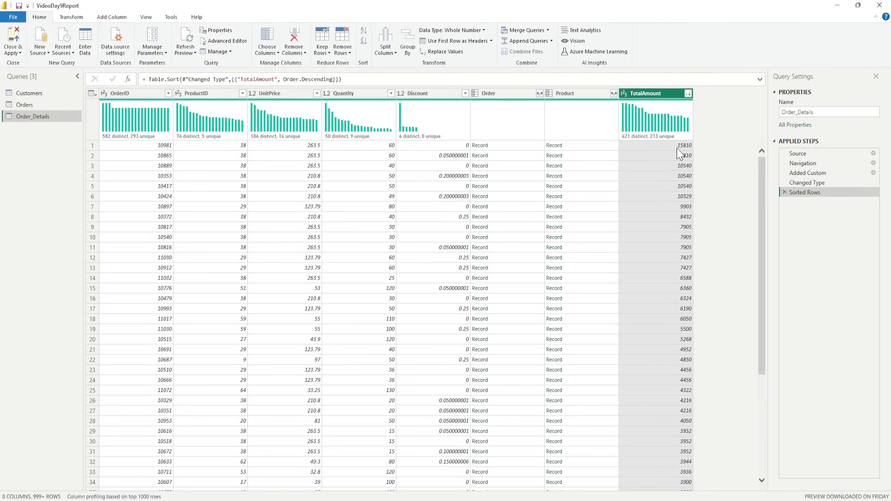
left_click(688, 93)
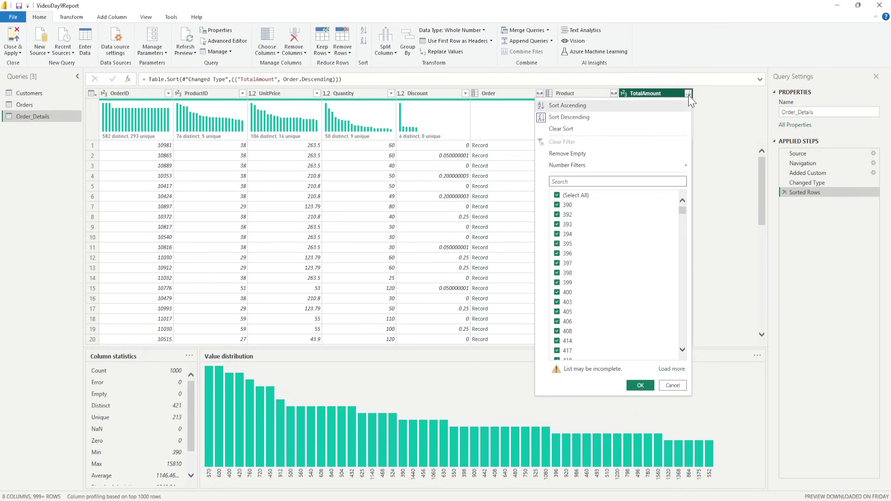
left_click(588, 119)
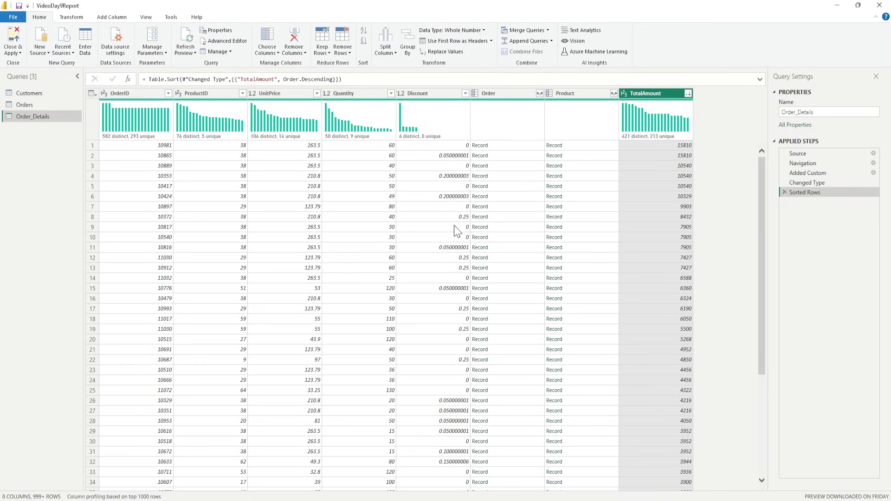
- Back on Customers, add Country as an ascending second sort after ContactName
left_click(31, 95)
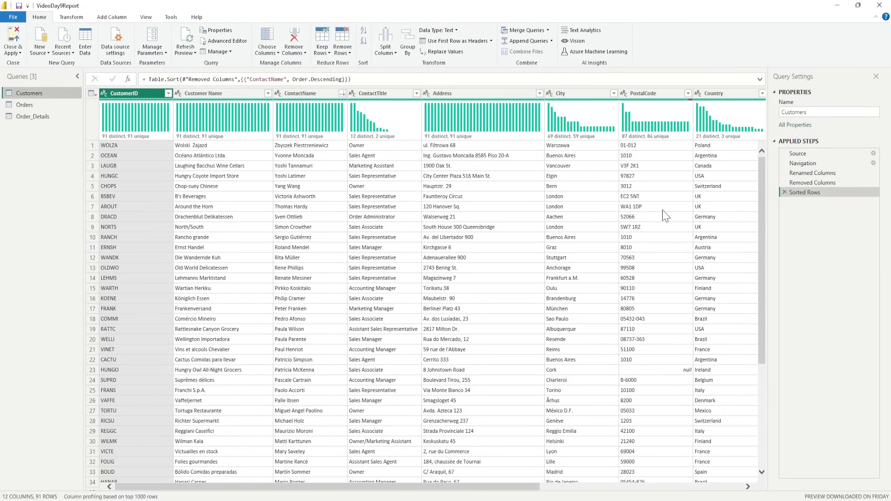
left_click(764, 96)
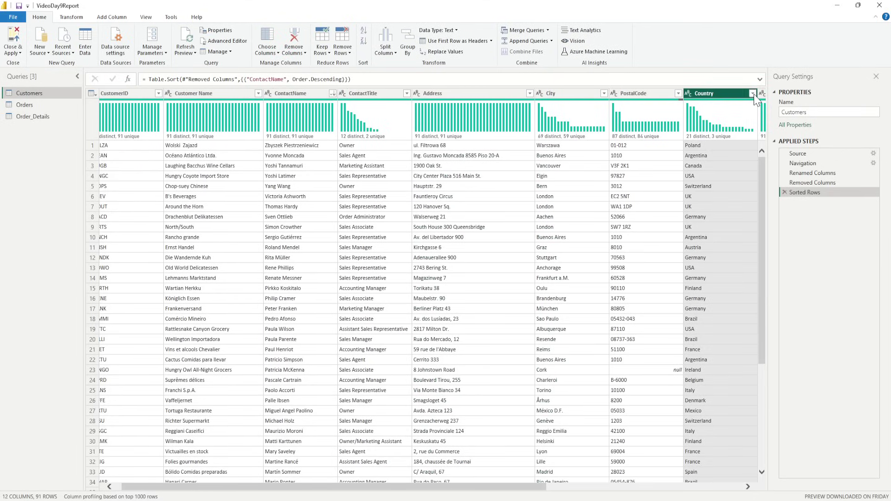
left_click(753, 94)
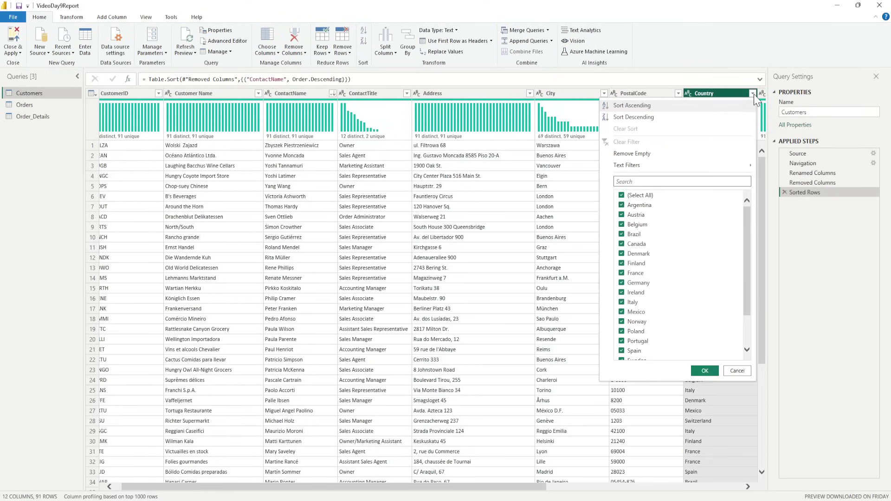
left_click(661, 106)
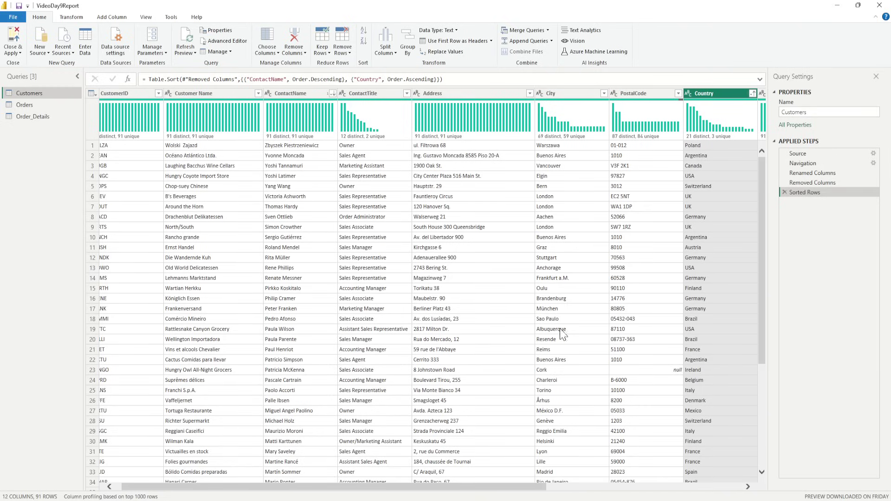
- Change the Country sort level to descending, still after ContactName descending
left_click(752, 93)
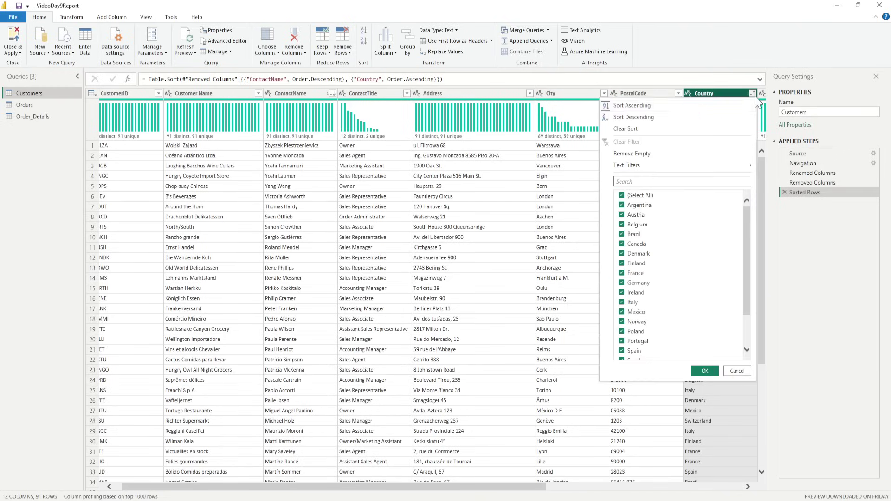
key("Escape")
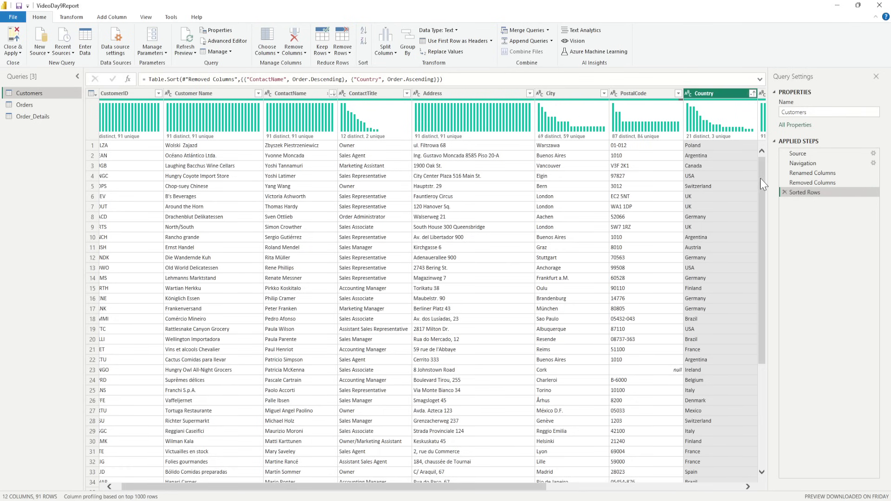
left_click_drag(761, 178, 762, 140)
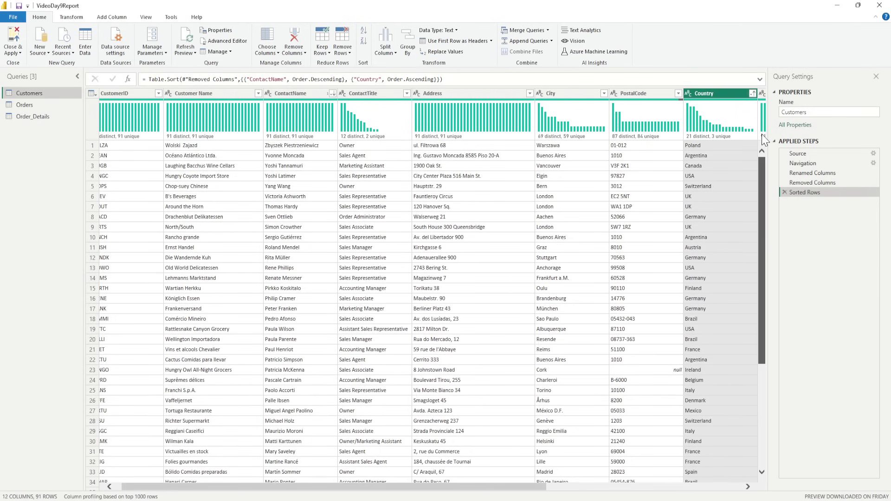
left_click(753, 93)
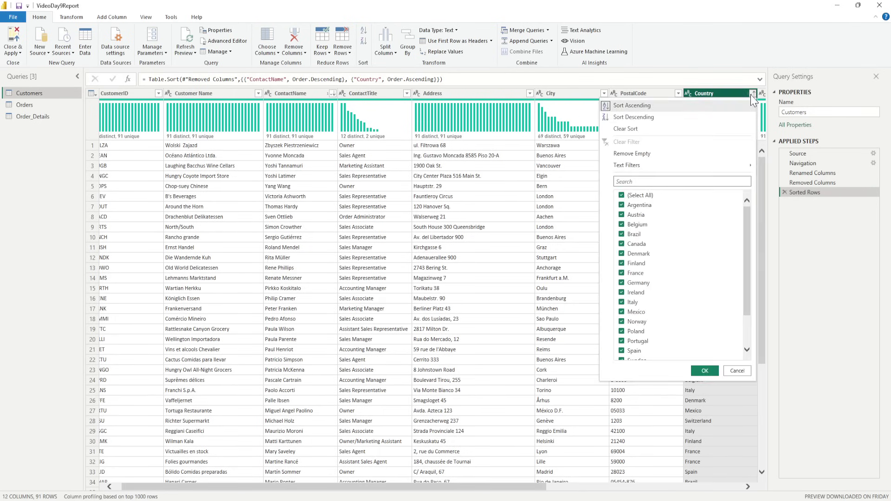
left_click(684, 118)
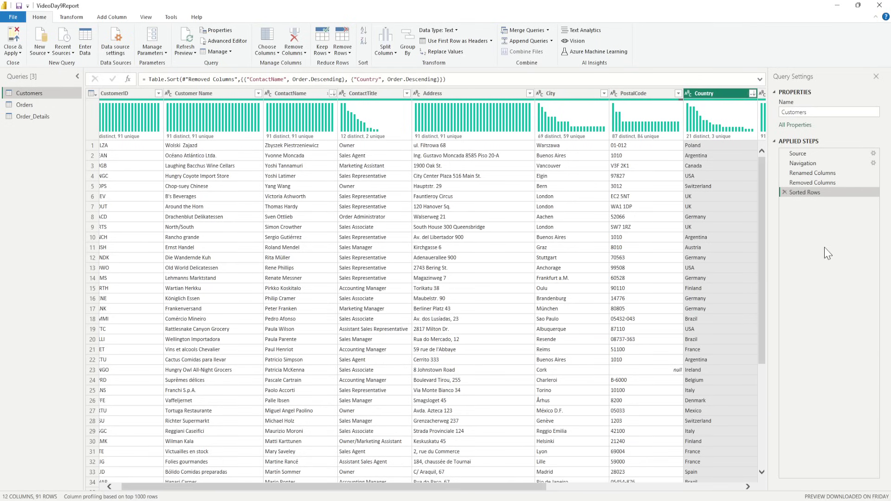
- Delete the Sorted Rows step and re-sort Customers by Country ascending only, starting with Argentina
left_click(784, 192)
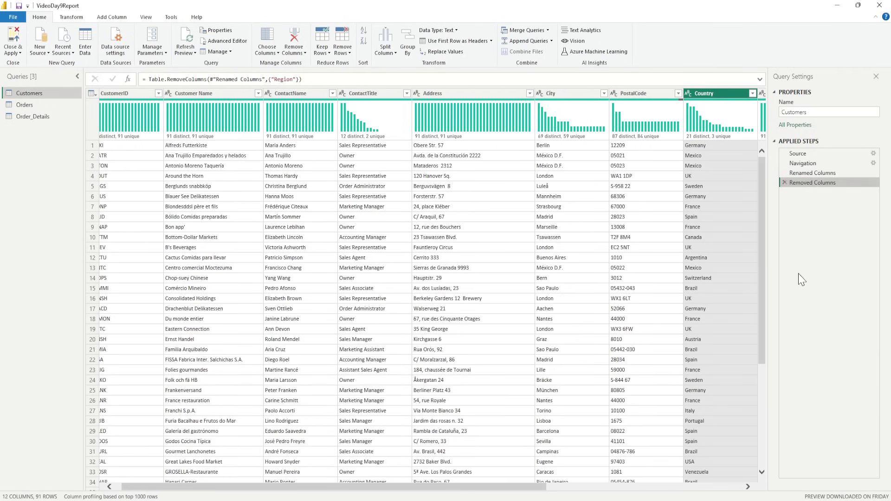
left_click(752, 94)
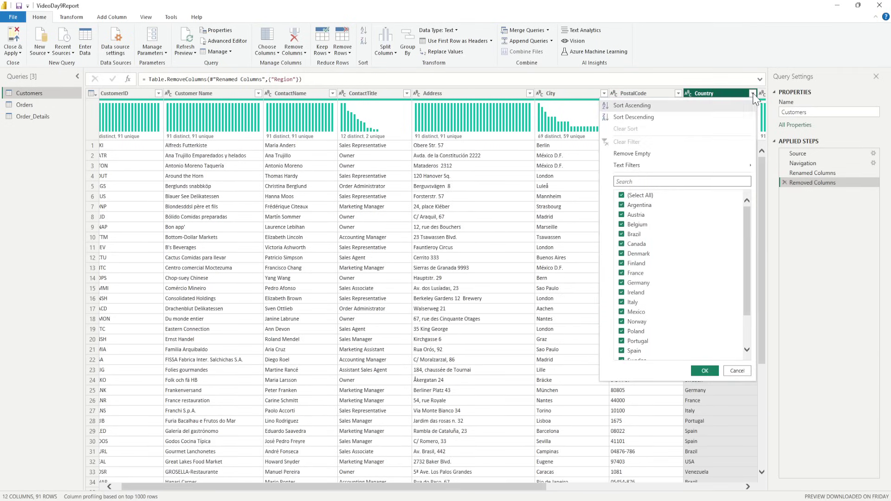
left_click(647, 105)
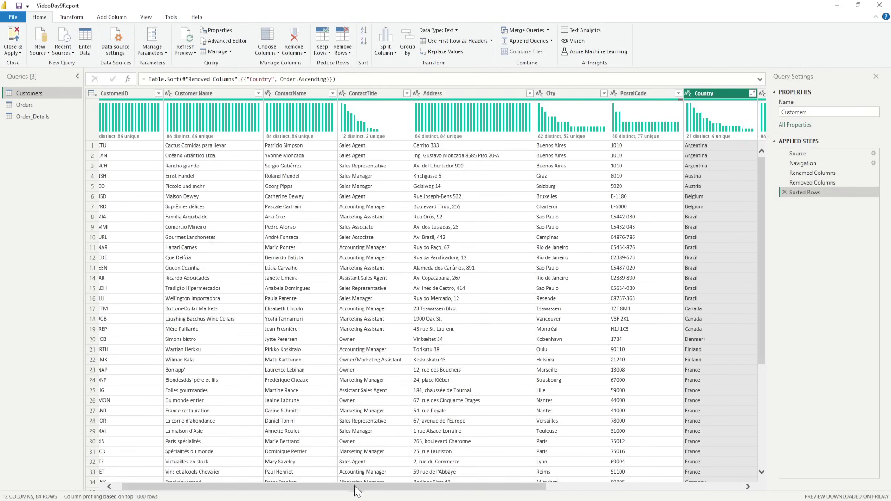
left_click_drag(360, 491, 343, 491)
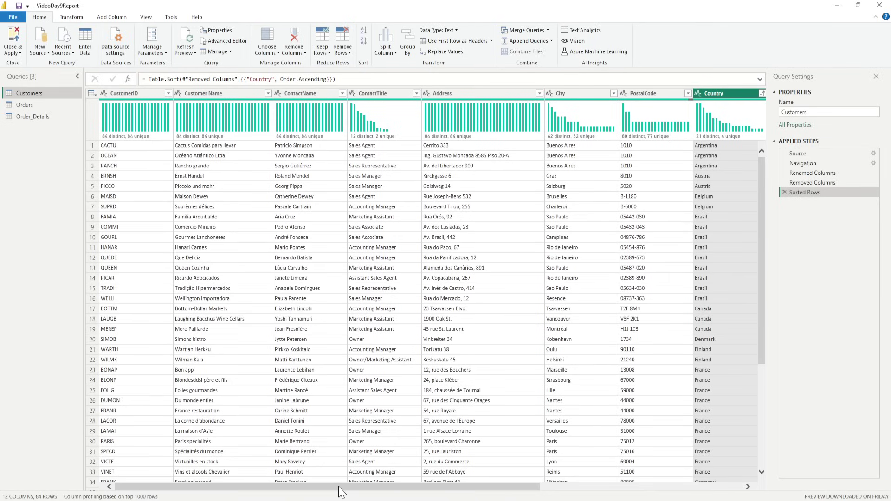
- Add City, then ContactTitle, as ascending sort levels after Country on Customers
left_click(614, 93)
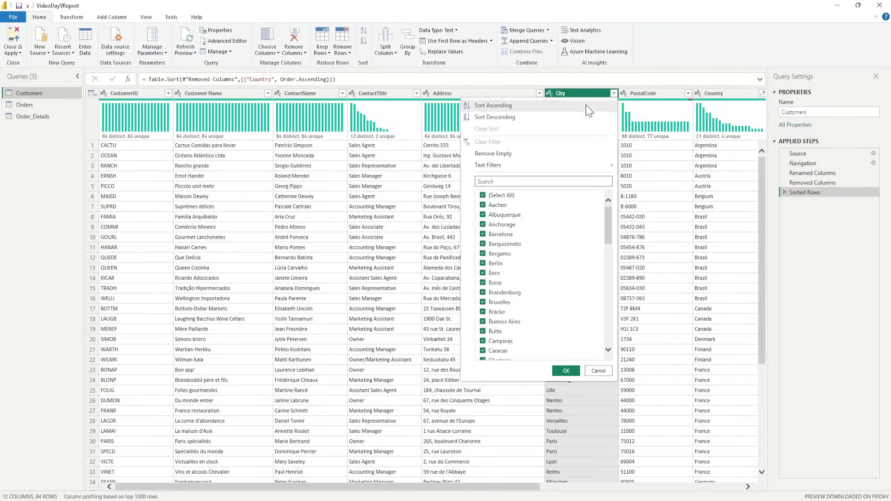
left_click(508, 105)
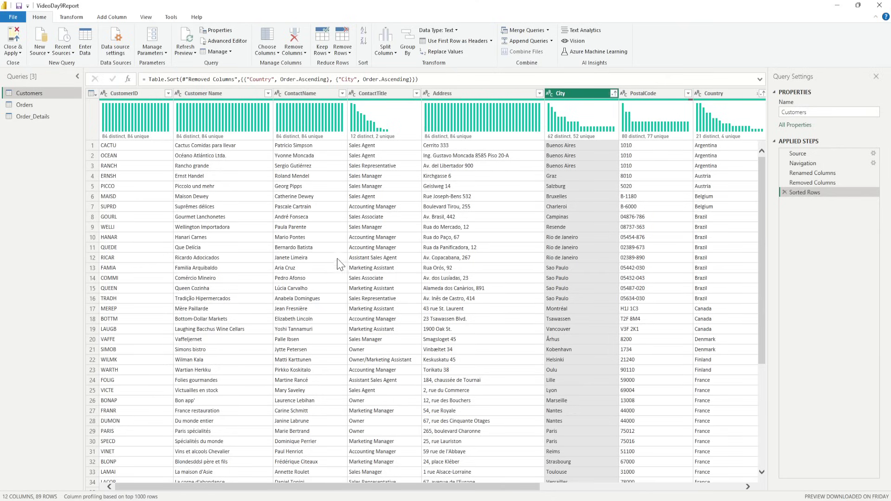
left_click(416, 93)
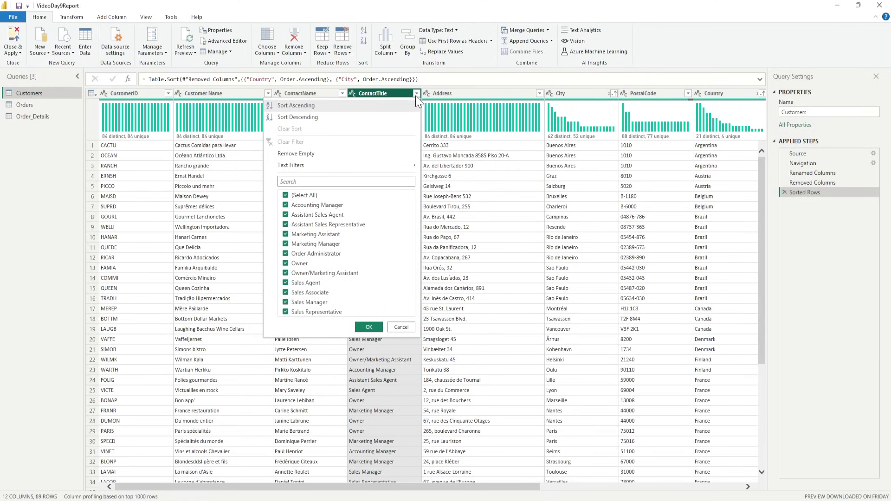
left_click(330, 106)
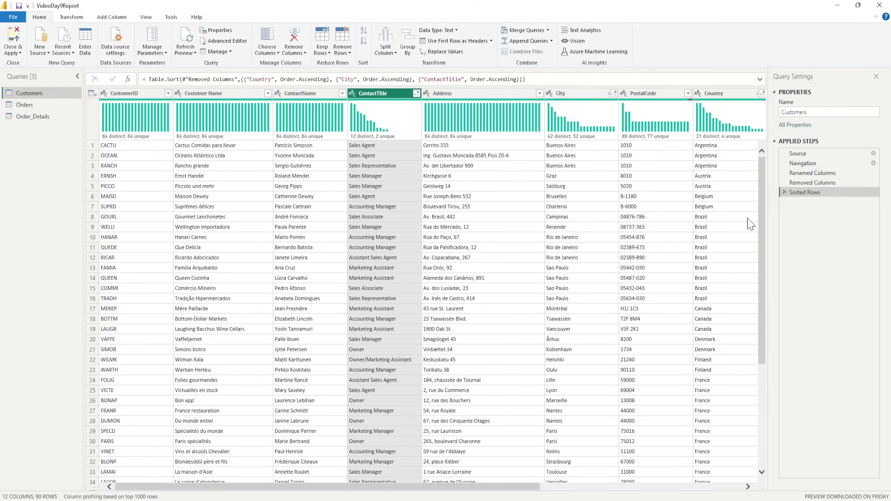
left_click(32, 105)
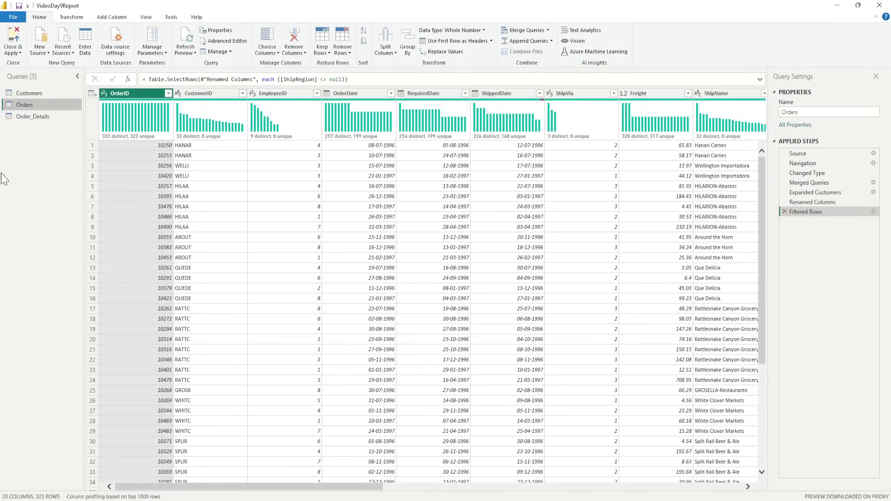
- On Order_Details, expand the formula bar and select the full Table.Sort code for TotalAmount descending
left_click(41, 119)
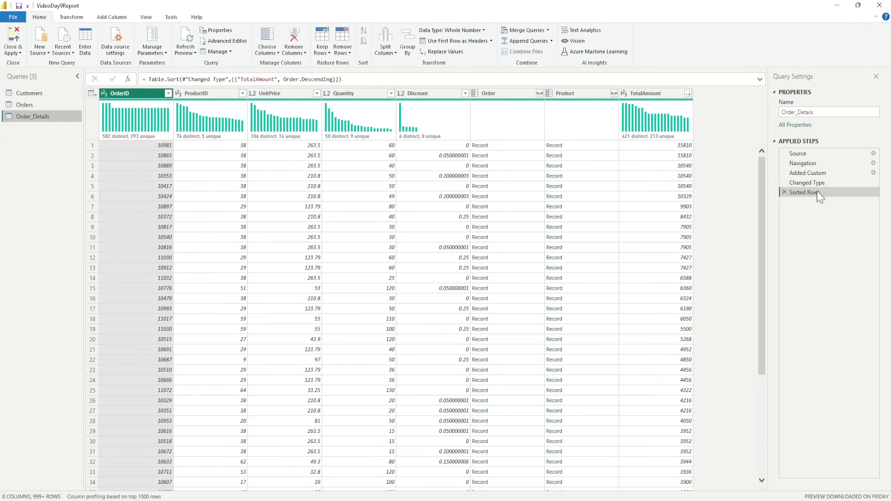
left_click(761, 79)
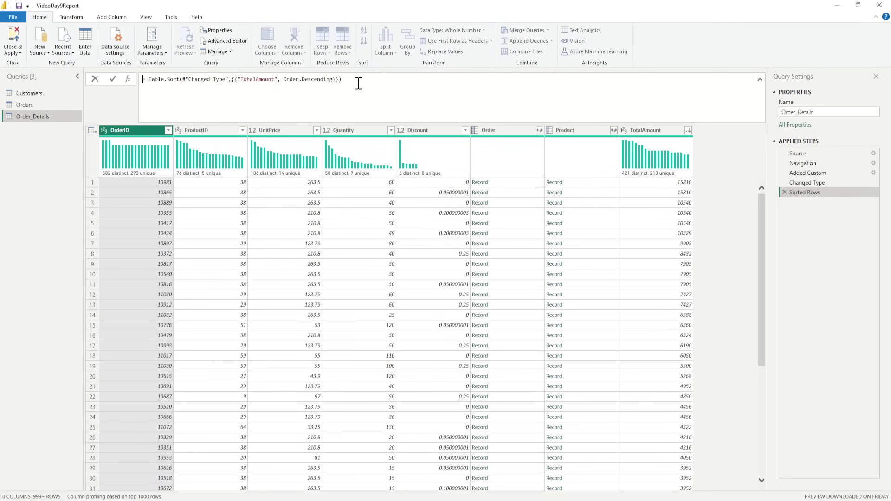
left_click_drag(357, 81, 140, 81)
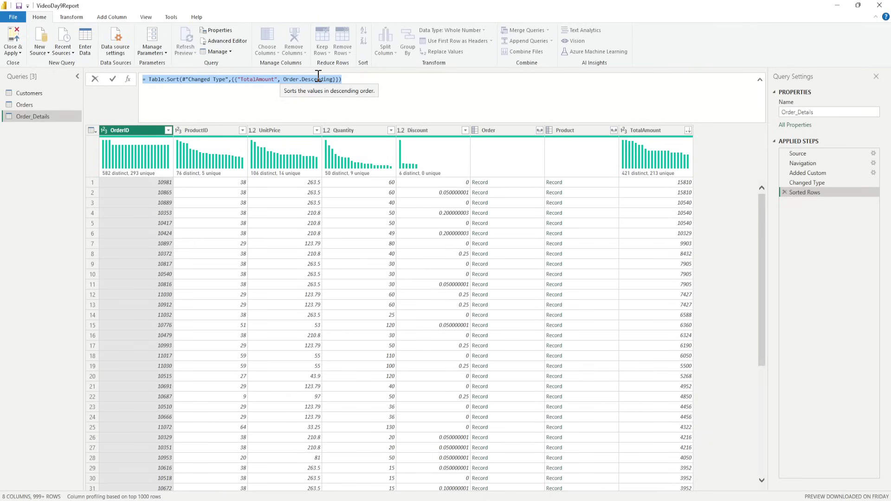
- On Customers, highlight Country, City and ContactTitle in the Table.Sort formula, then select the whole expression
left_click(36, 93)
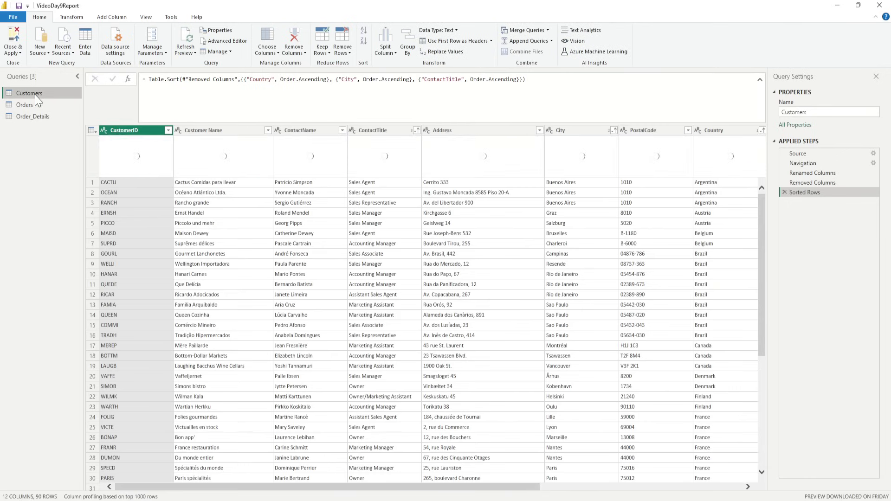
double_click(263, 80)
double_click(348, 79)
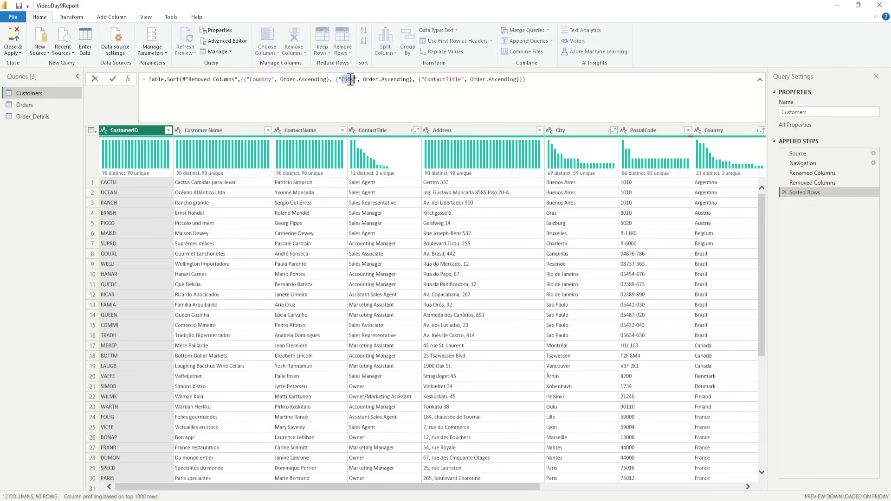
double_click(443, 80)
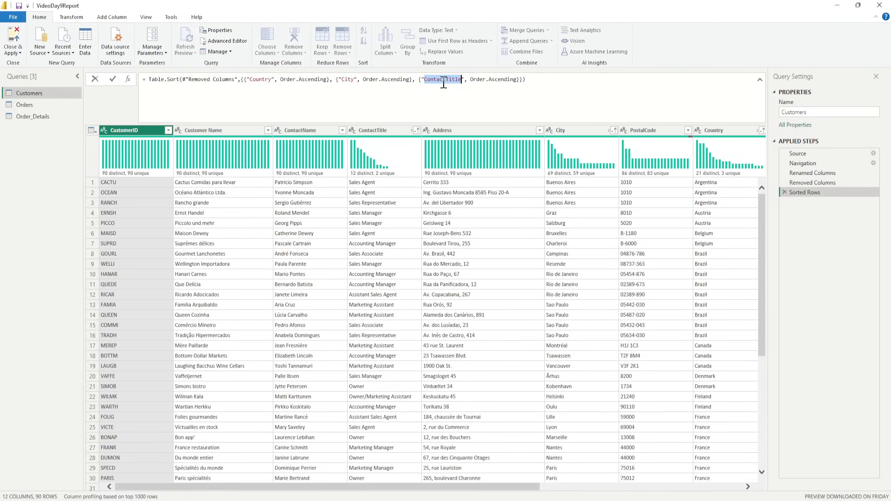
left_click_drag(583, 79, 139, 98)
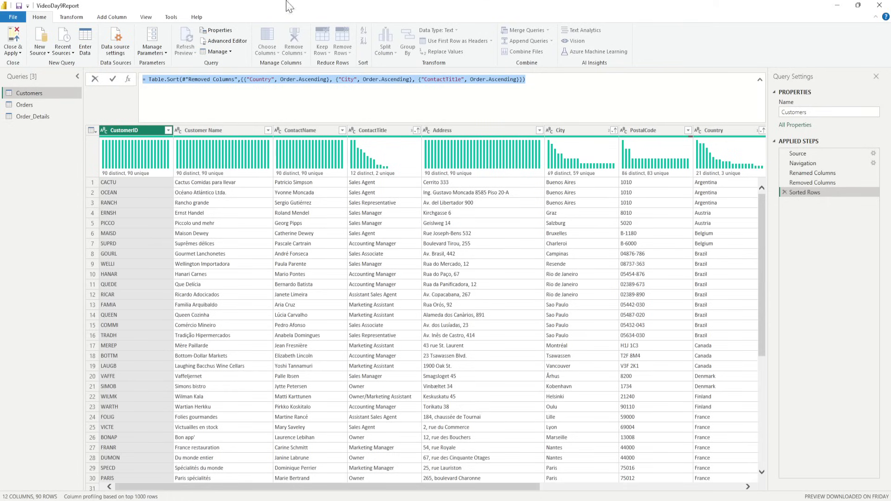
- Minimize the query editor and return to the Day 14 sorting summary slide
left_click(838, 7)
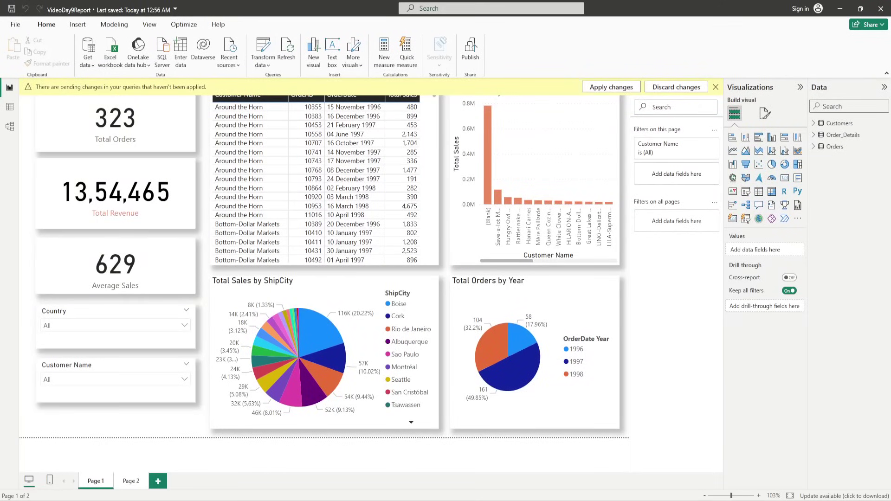
left_click(368, 484)
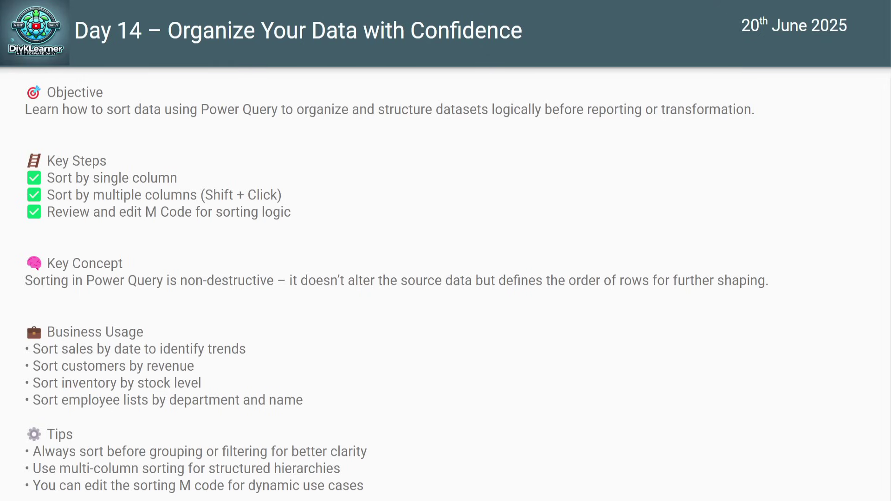
- Move the presentation on to the For Q&A slide showing the registration link and post details
left_click(469, 244)
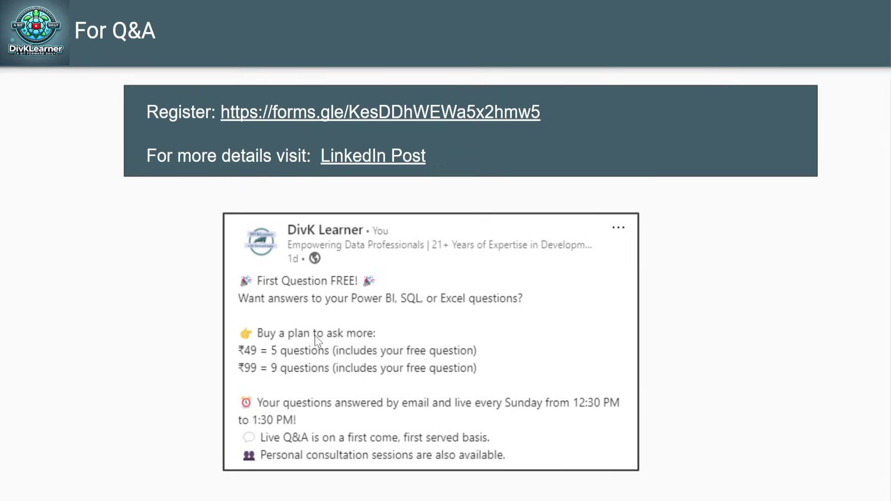